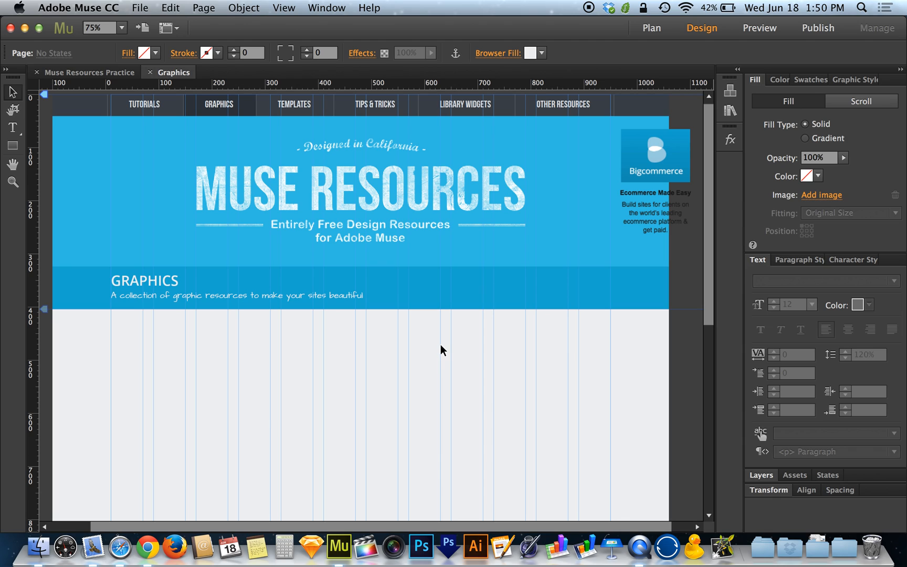
- Place a Blank slideshow widget from the Widgets Library in the empty area below the Graphics header
click(730, 90)
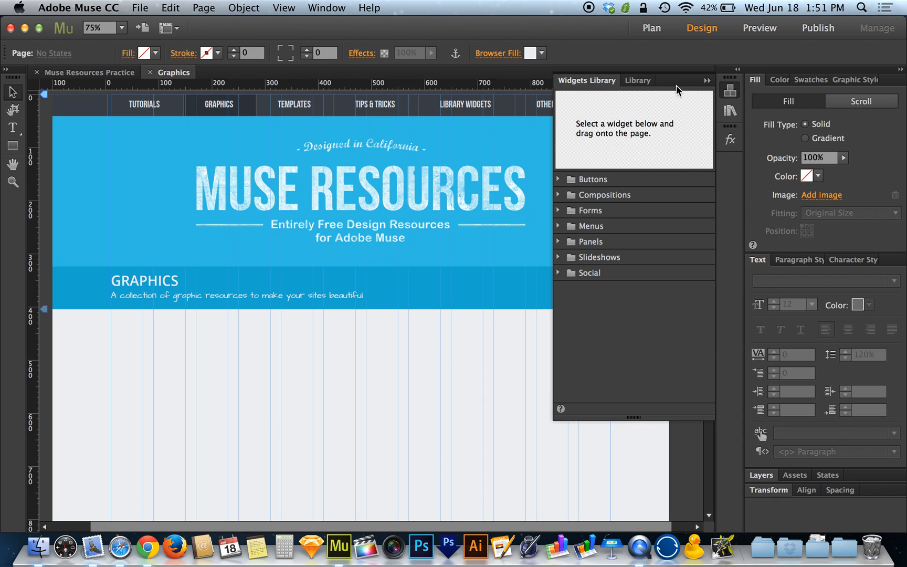
click(648, 83)
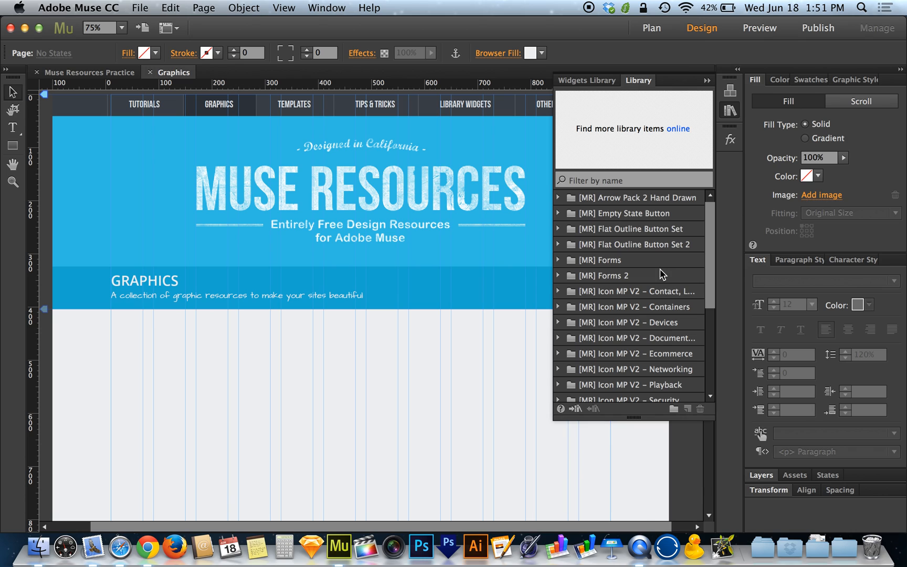
click(587, 79)
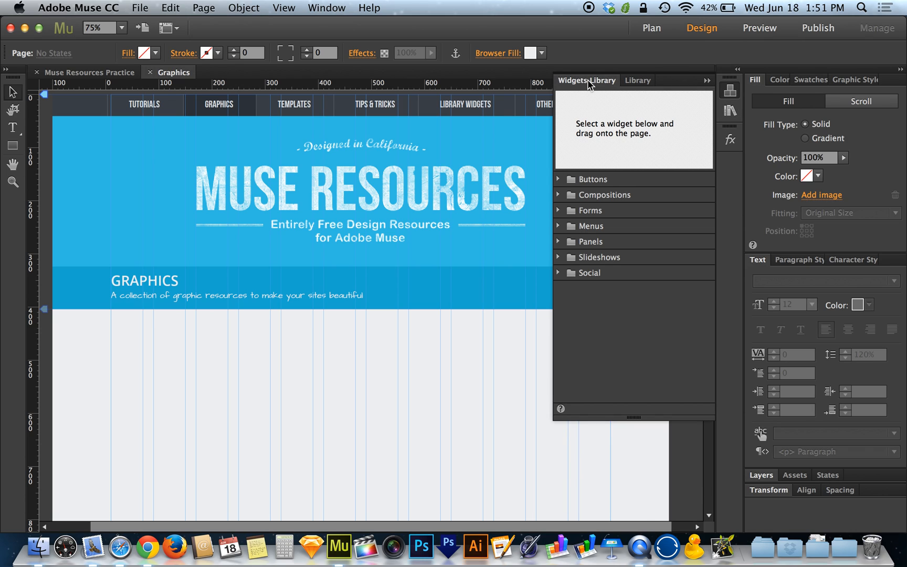
click(558, 257)
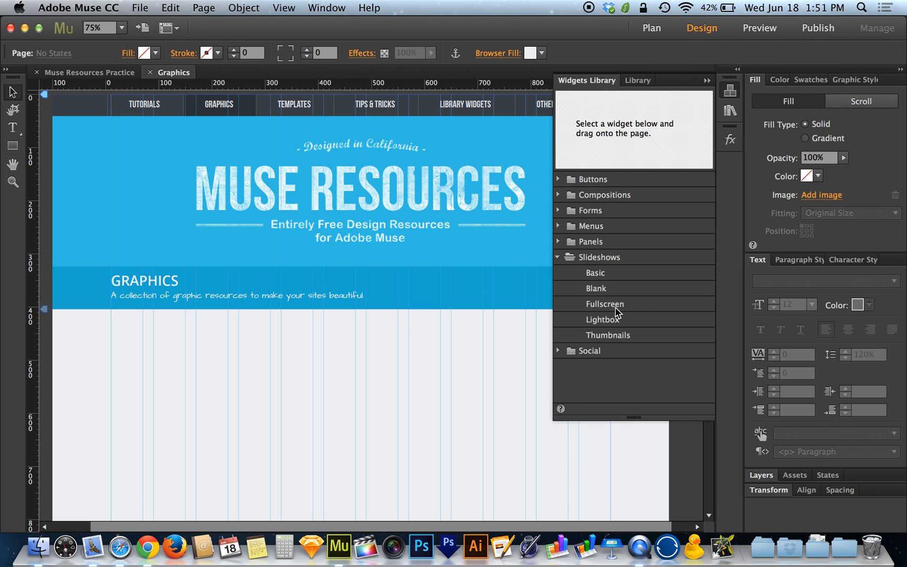
drag(601, 289, 304, 355)
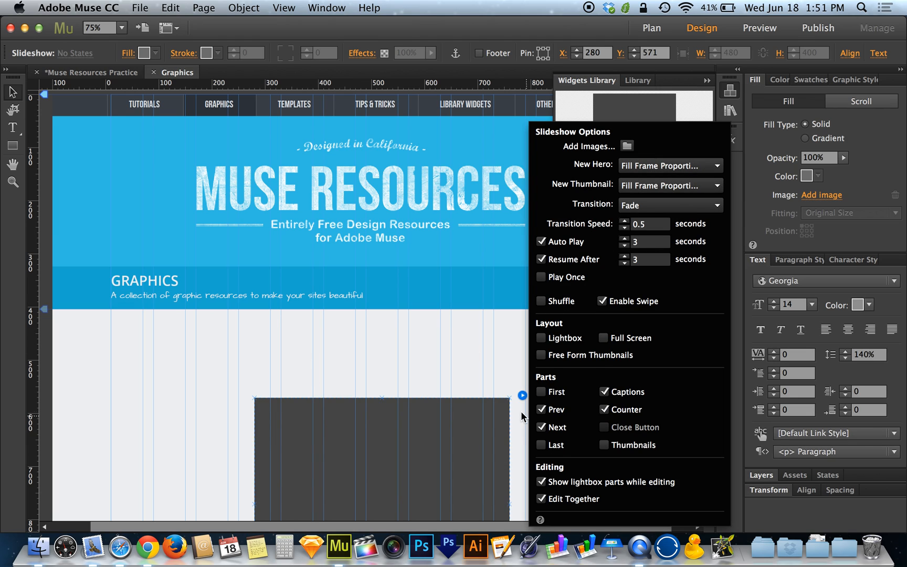
- Move the slideshow up against the bottom edge of the Graphics header band, at X 280, Y 404
click(523, 395)
click(523, 395)
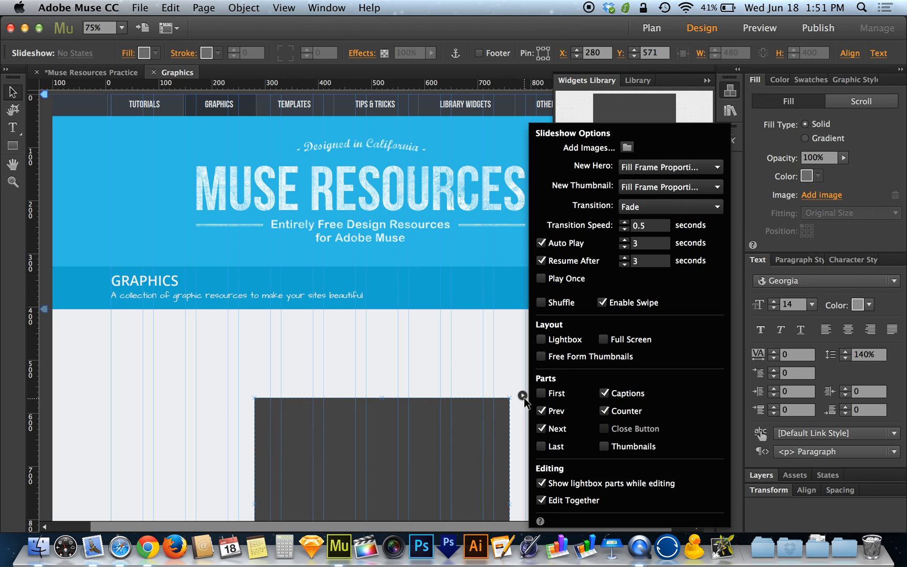
click(522, 395)
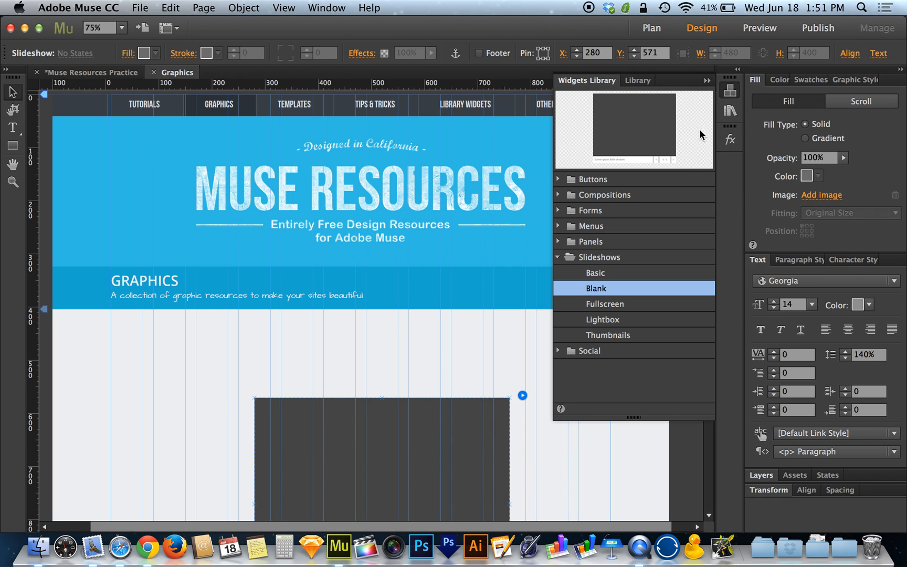
click(730, 90)
drag(423, 450, 423, 361)
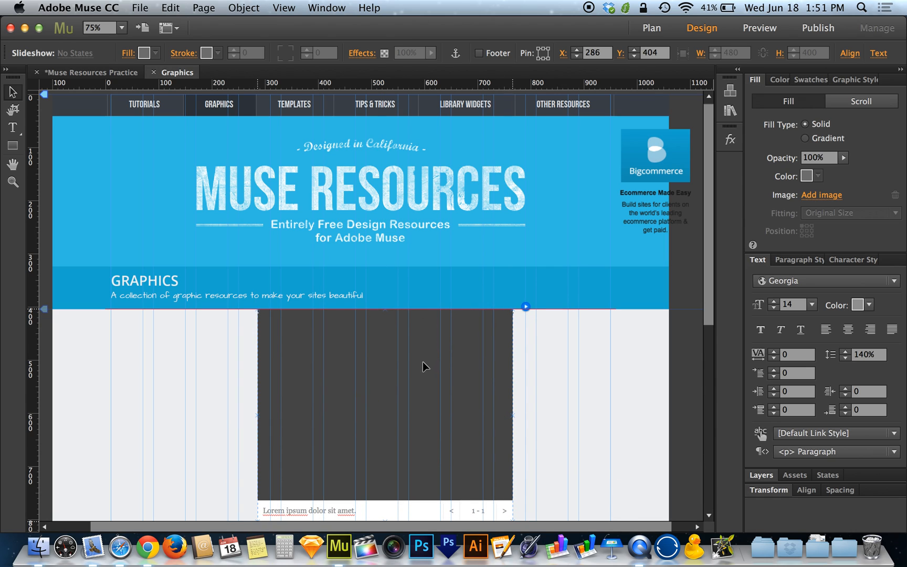
- Add all four JPG photos from the Images folder to the slideshow
click(521, 307)
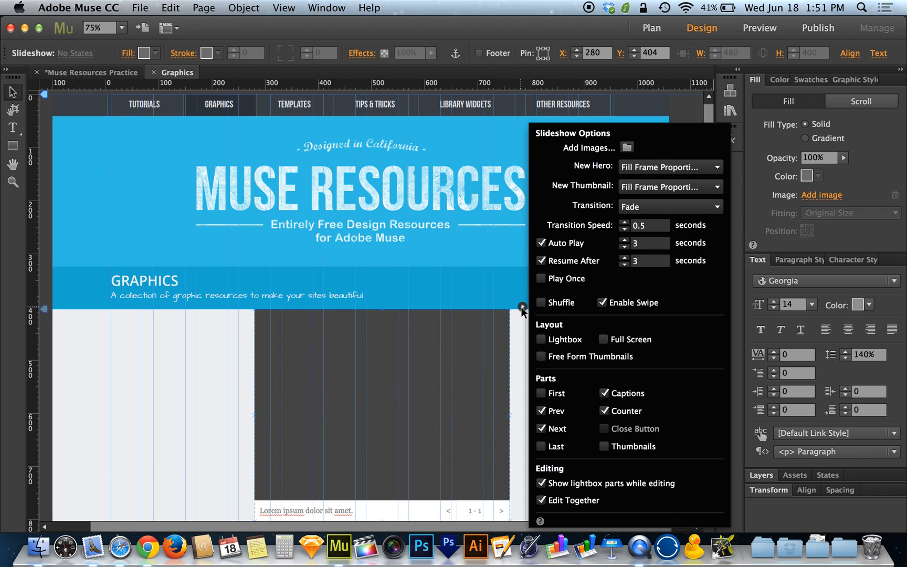
click(627, 148)
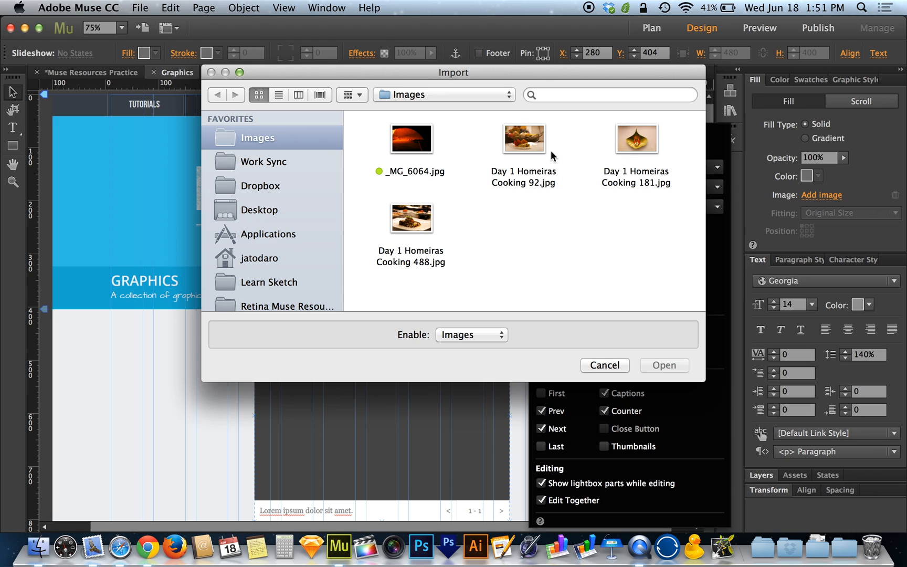
drag(364, 133, 634, 255)
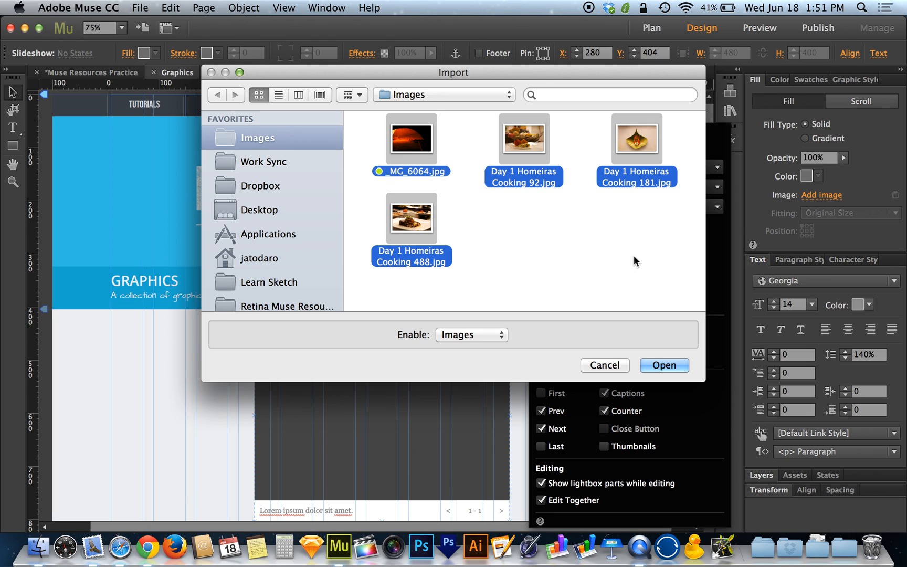
click(662, 364)
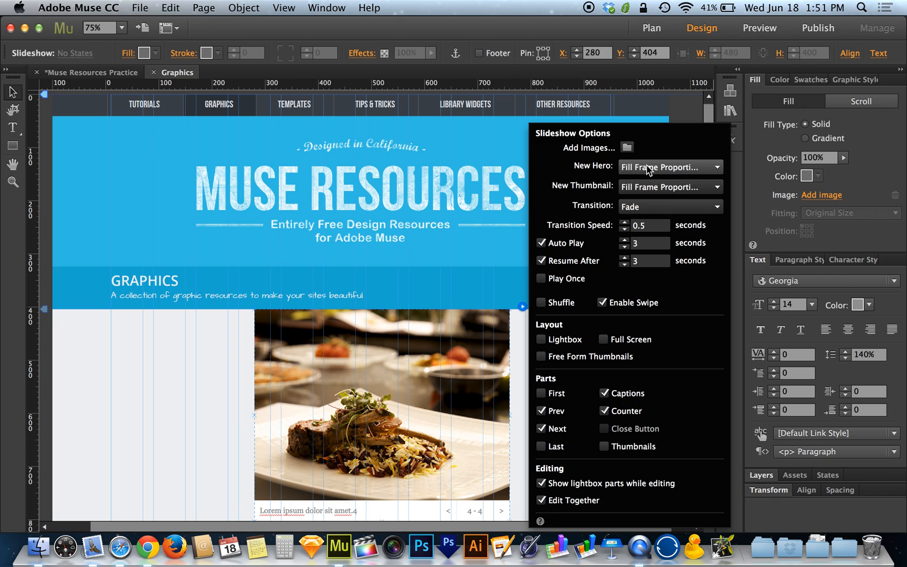
click(690, 168)
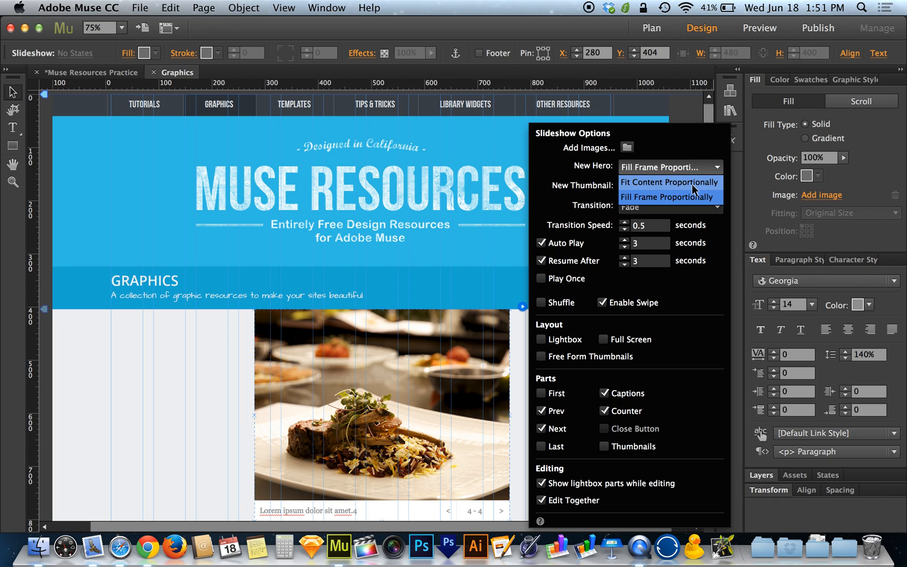
click(623, 167)
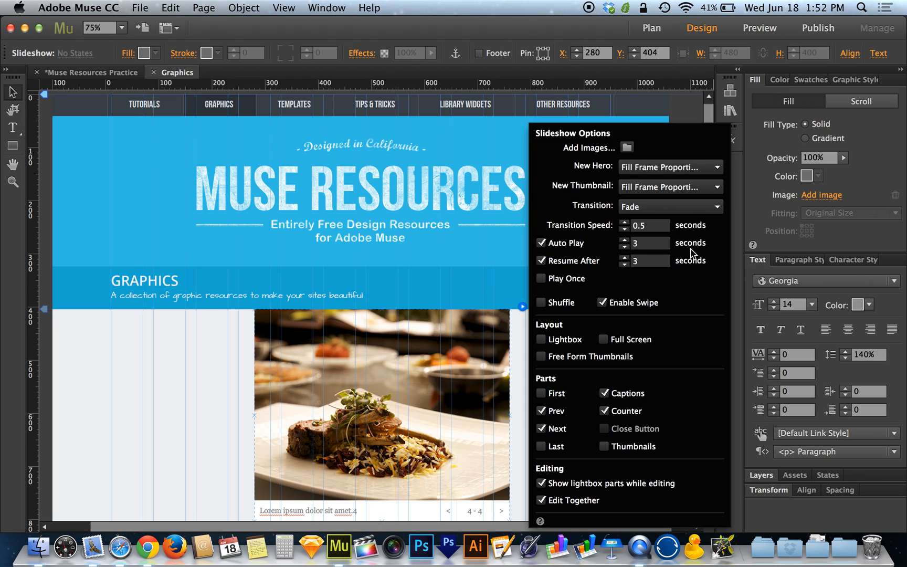
click(665, 213)
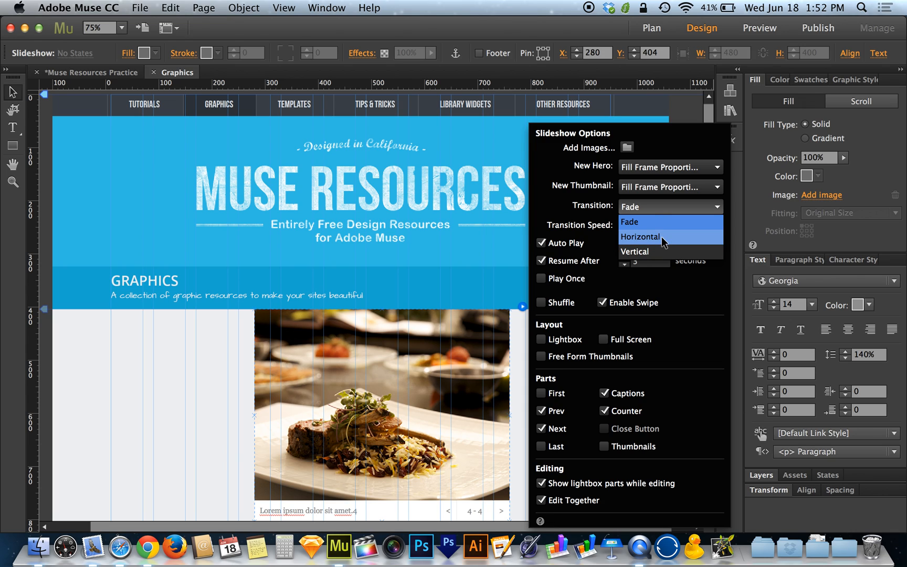
click(602, 205)
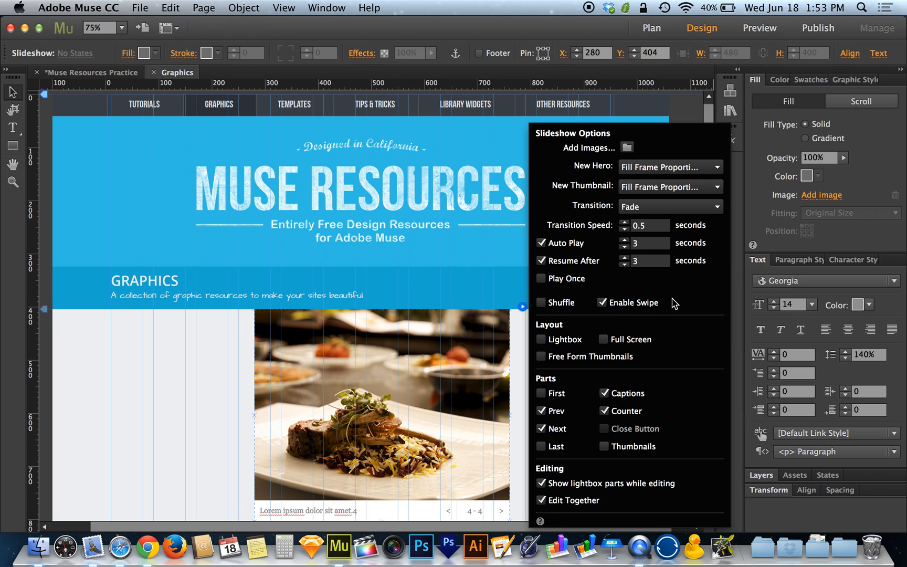
- Turn off the slideshow's Captions, Counter, Prev and Next parts and close its options
click(604, 393)
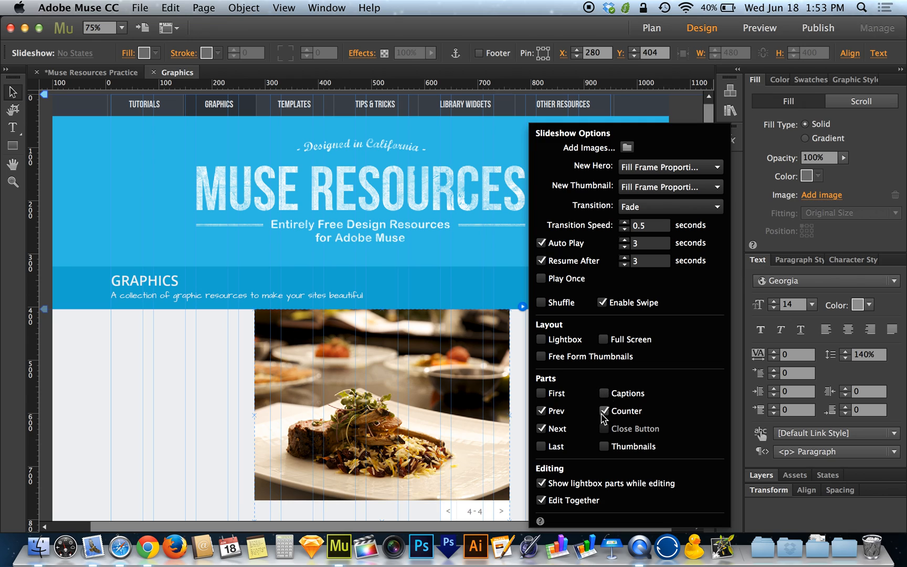
click(604, 411)
click(541, 411)
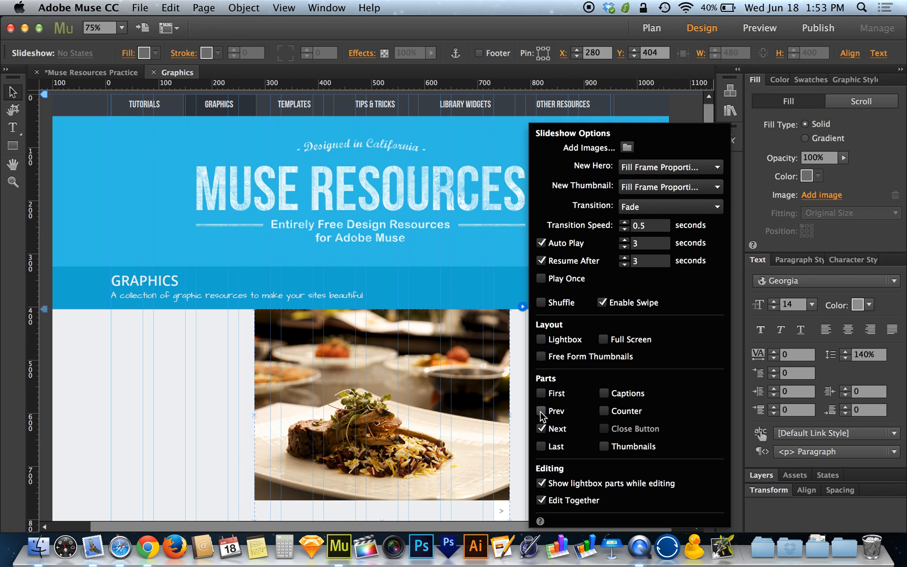
click(542, 429)
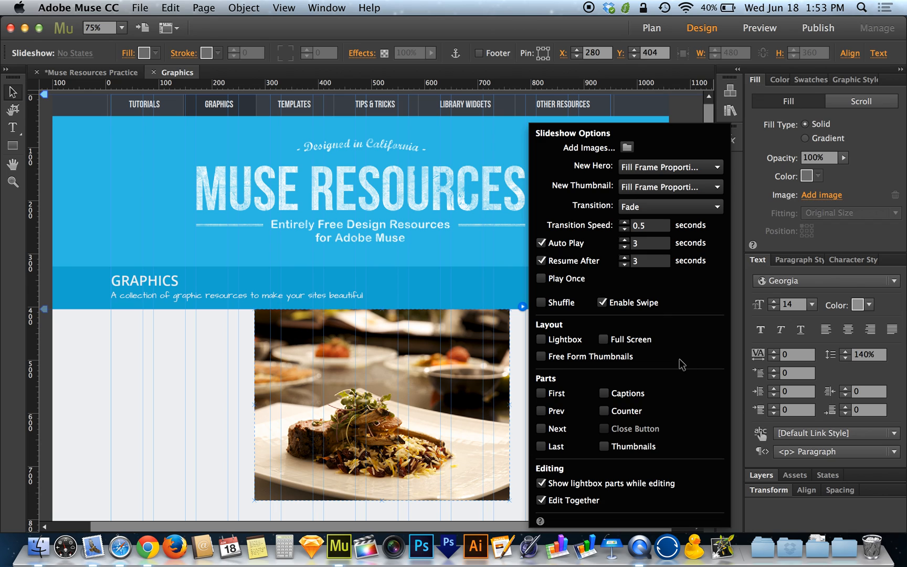
click(522, 307)
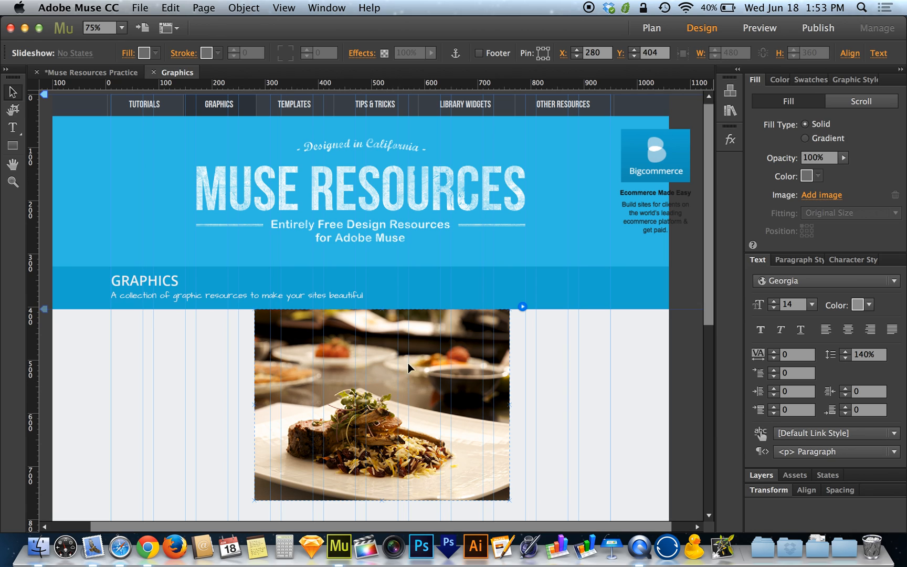
- Set the slideshow's hero image to 100% browser width and deselect it
click(379, 370)
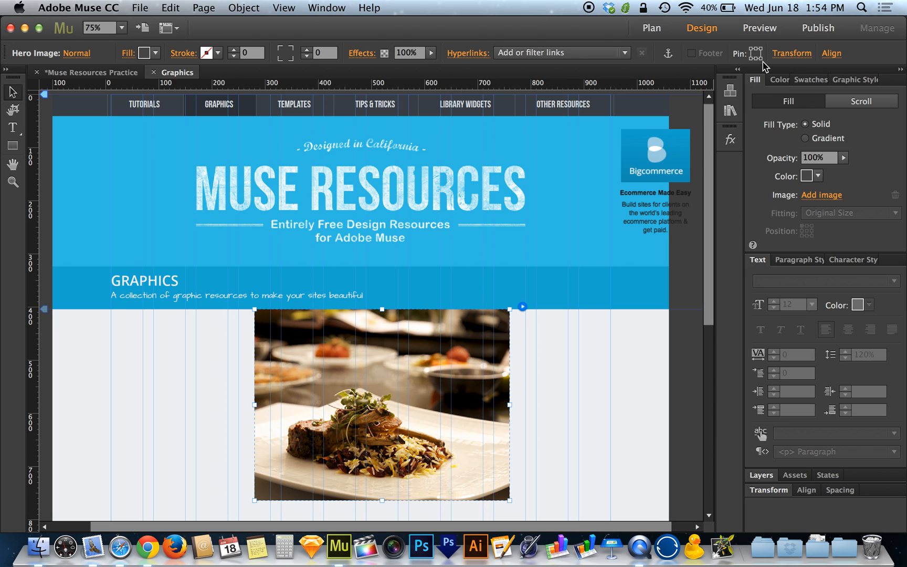
click(795, 54)
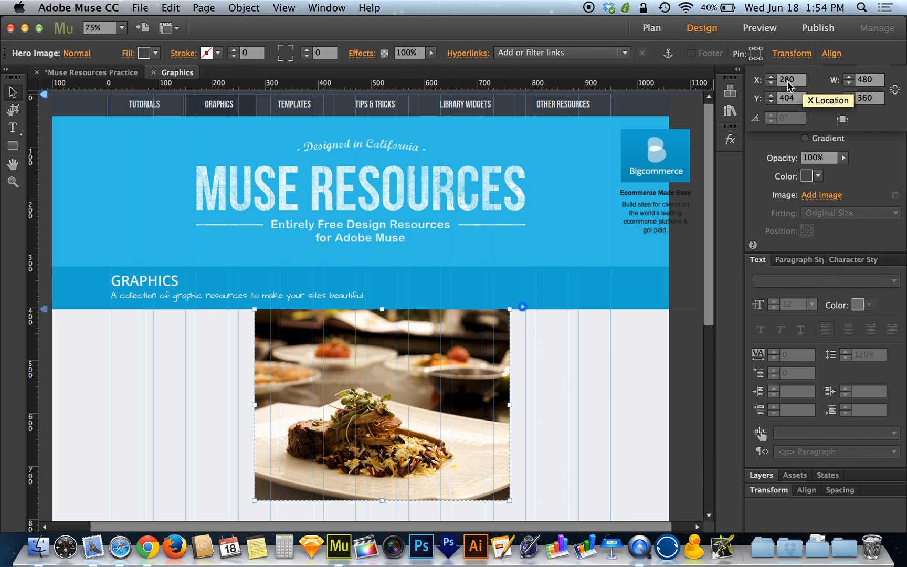
click(844, 121)
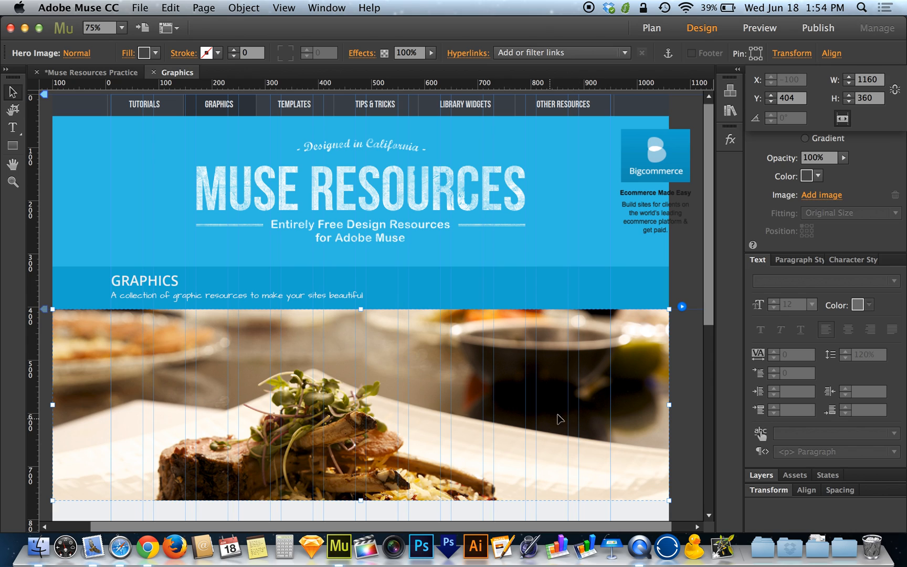
click(688, 262)
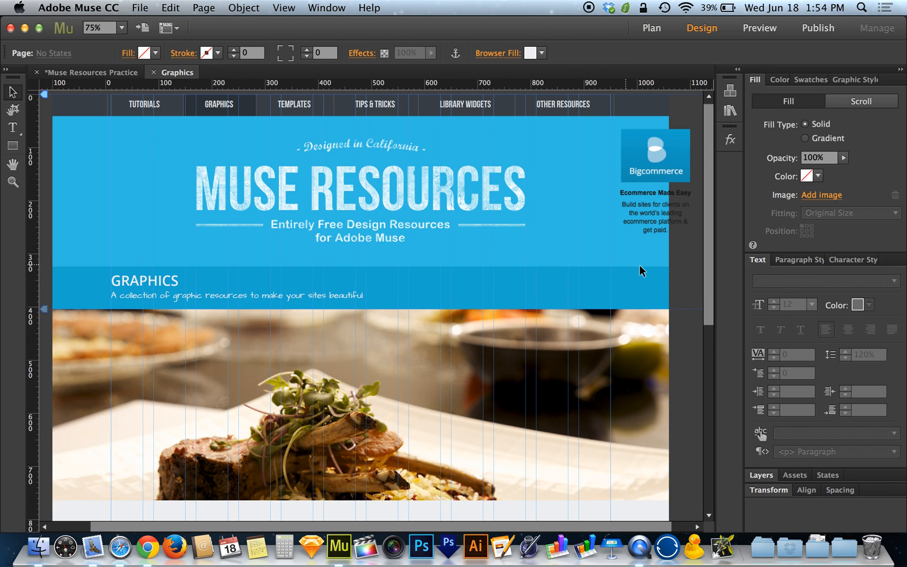
click(411, 381)
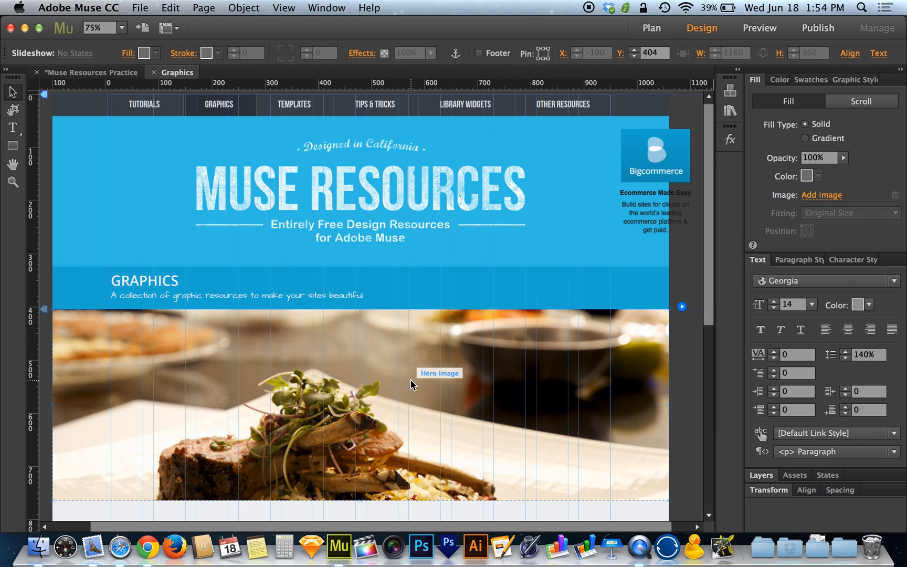
click(410, 380)
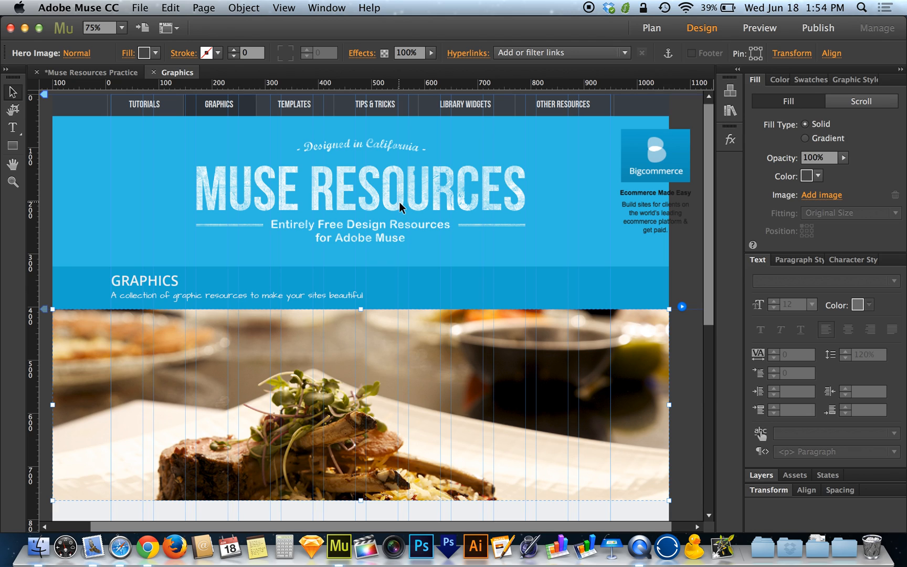
click(681, 289)
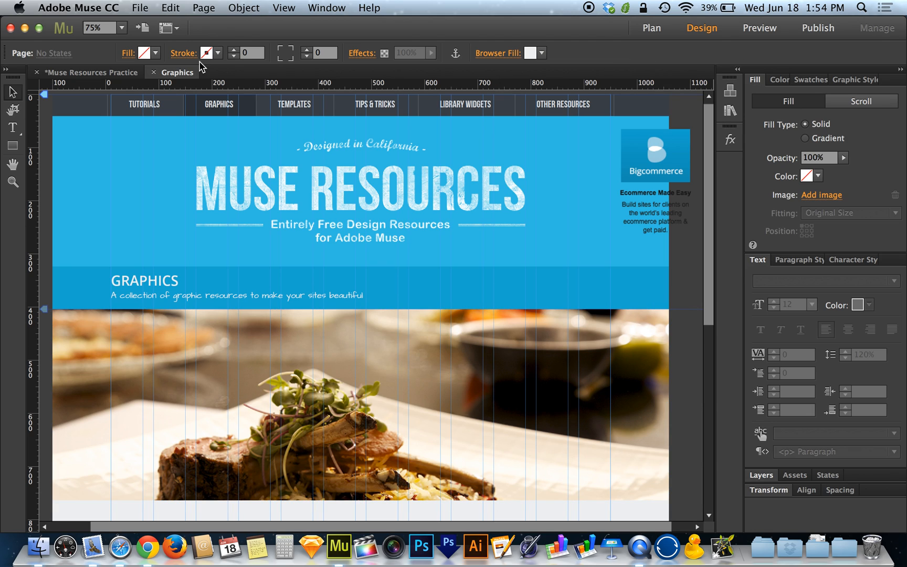
- Preview the Graphics page in the browser and view the whole slideshow
click(140, 7)
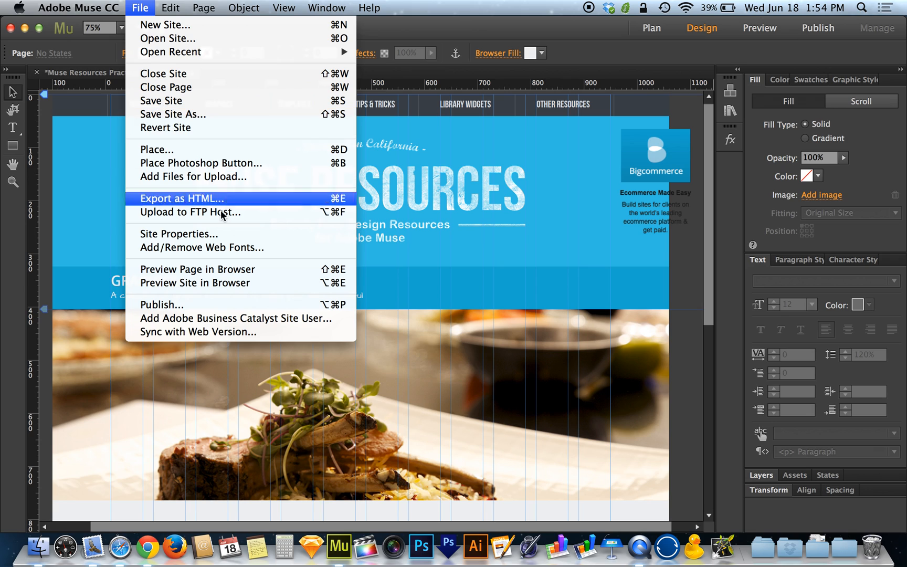
click(244, 273)
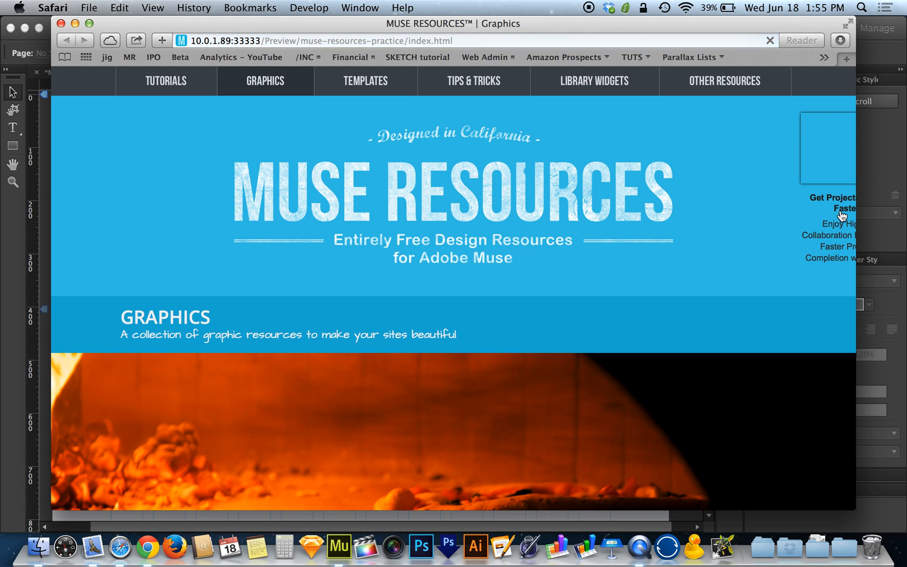
mouse_move(857, 208)
mouse_down()
mouse_move(729, 215)
mouse_move(871, 217)
mouse_up()
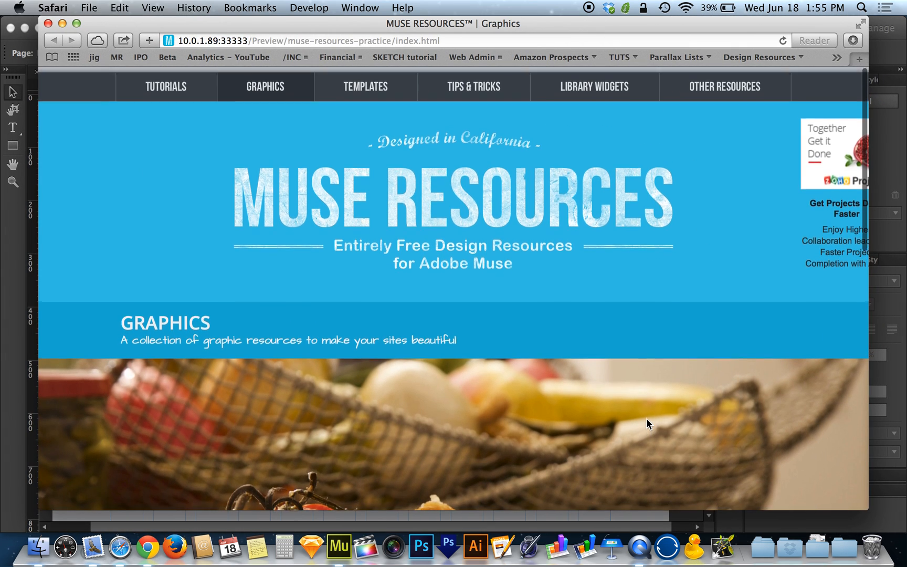
scroll(646, 418, down, 5)
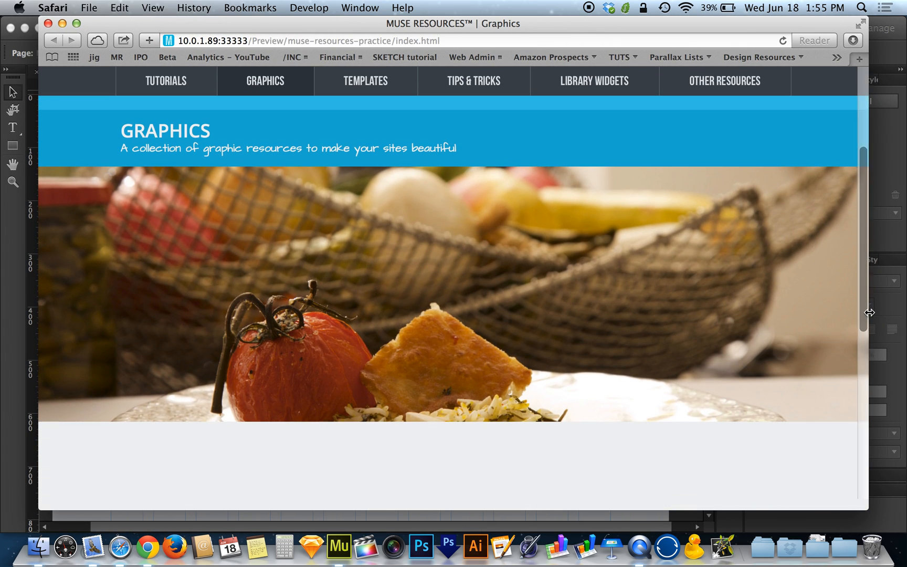
- Check how the slideshow scales at wider and narrower browser window widths, and close the preview to return to Adobe Muse
drag(868, 314, 904, 312)
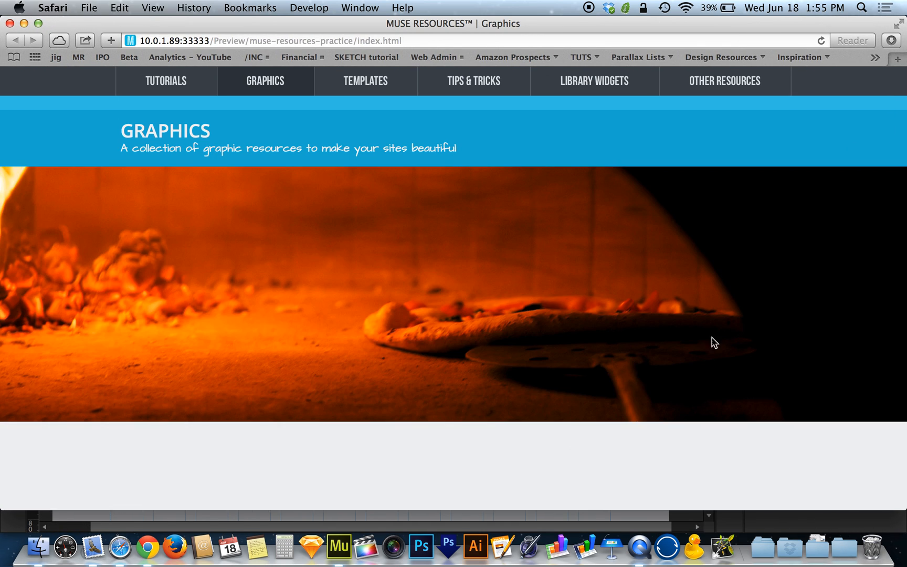
drag(903, 254, 800, 271)
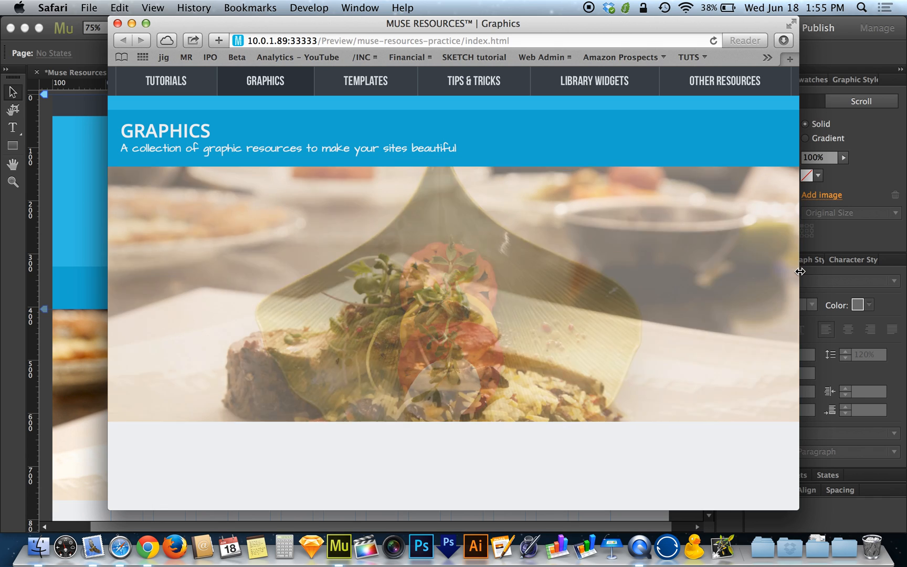
drag(800, 271, 904, 274)
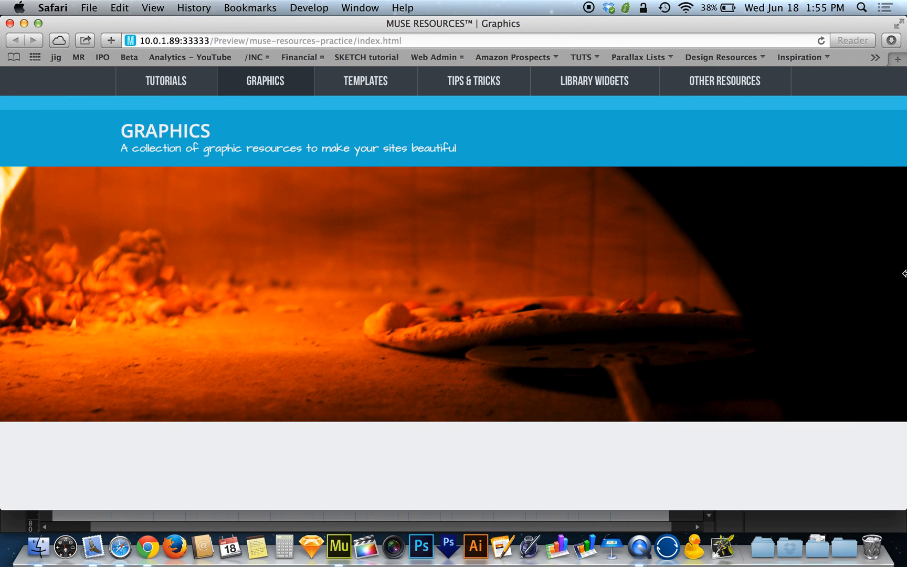
scroll(904, 273, up, 3)
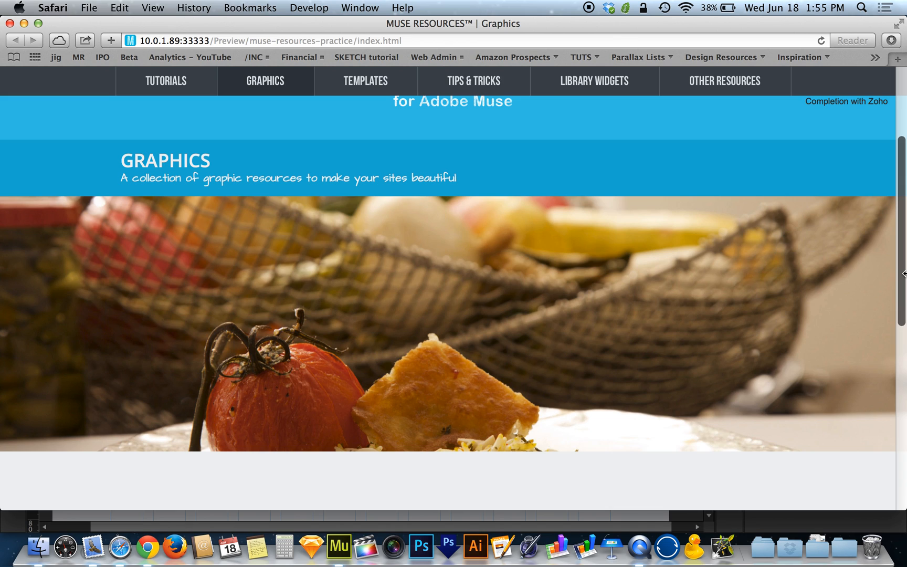
drag(904, 273, 786, 292)
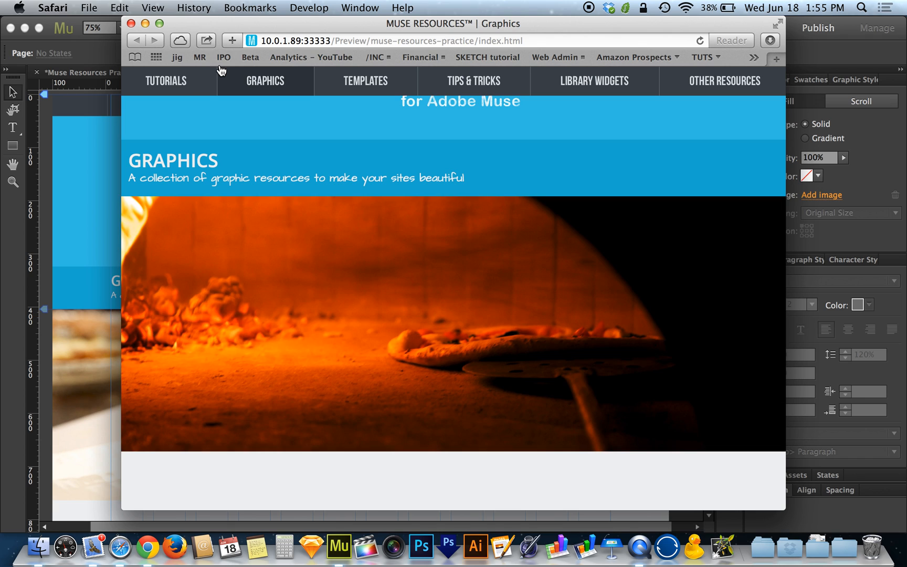
click(131, 23)
click(685, 342)
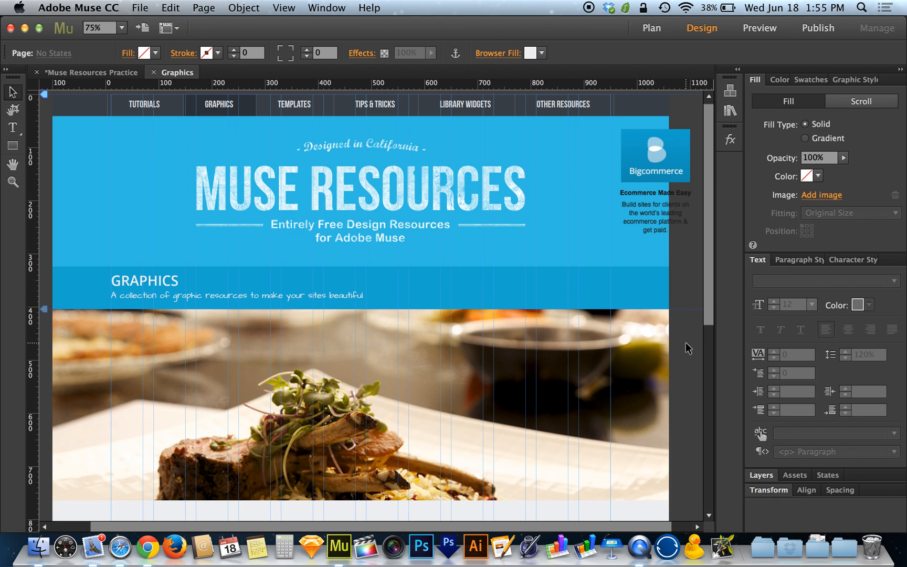